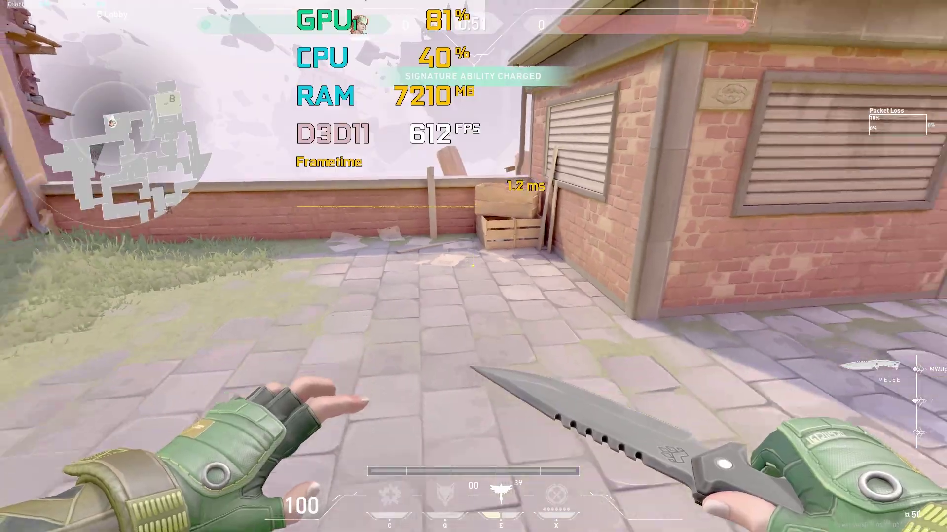
- Leave the game, launch gpedit.msc from the Run box and maximize the Local Group Policy Editor
key(e)
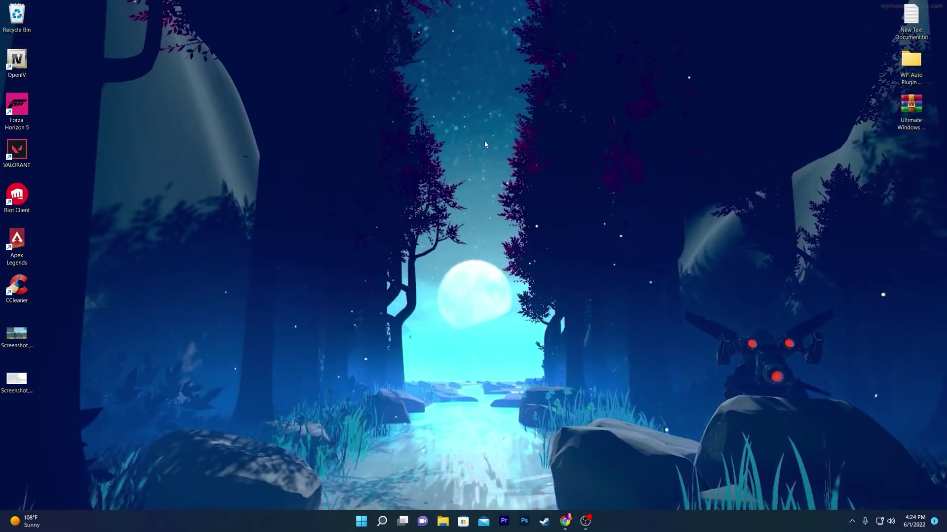
key(super+r)
drag(77, 418, 451, 183)
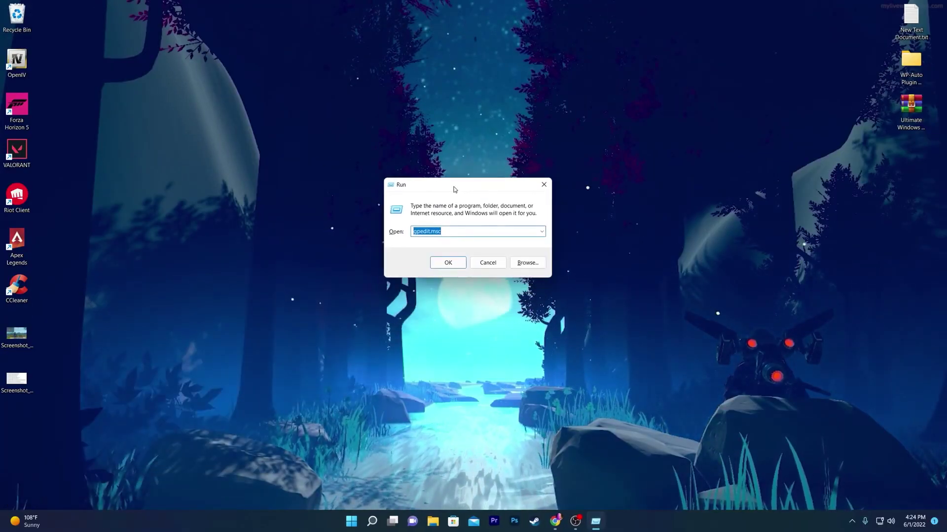
click(451, 225)
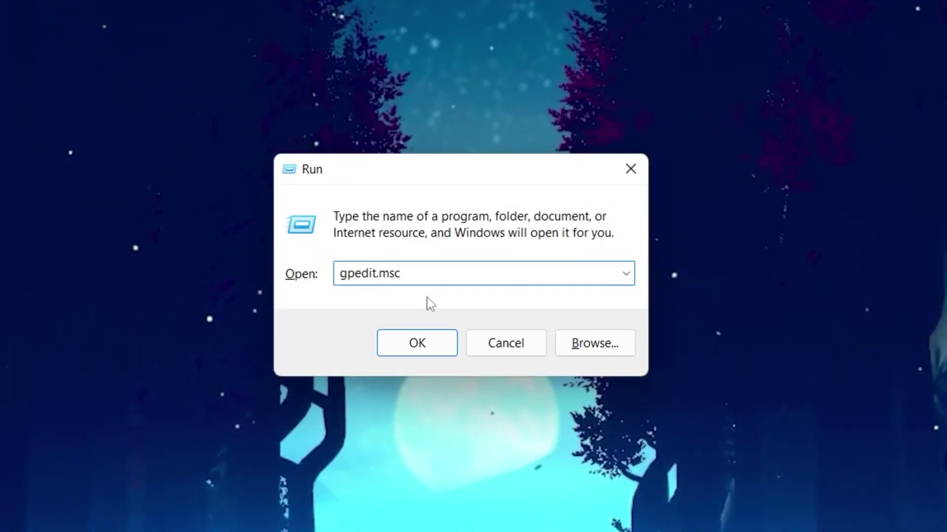
click(420, 345)
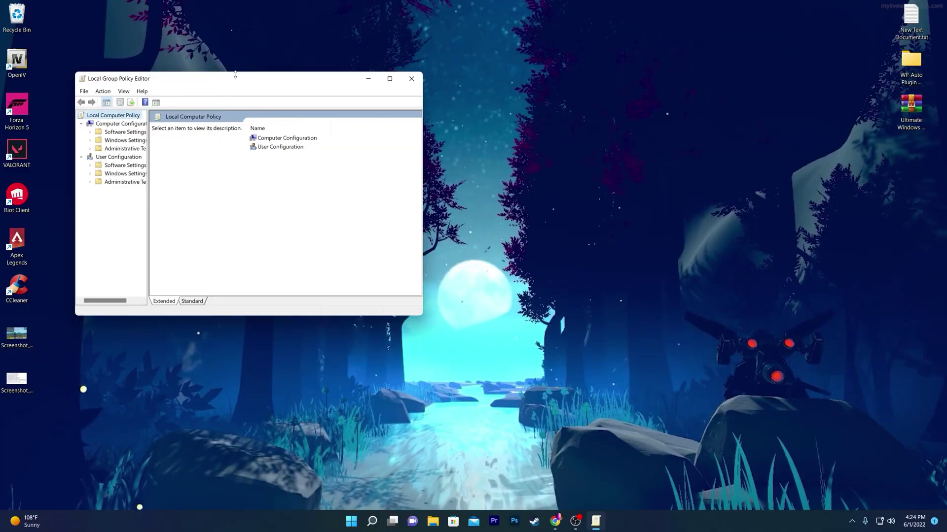
drag(213, 83, 472, 83)
double_click(472, 84)
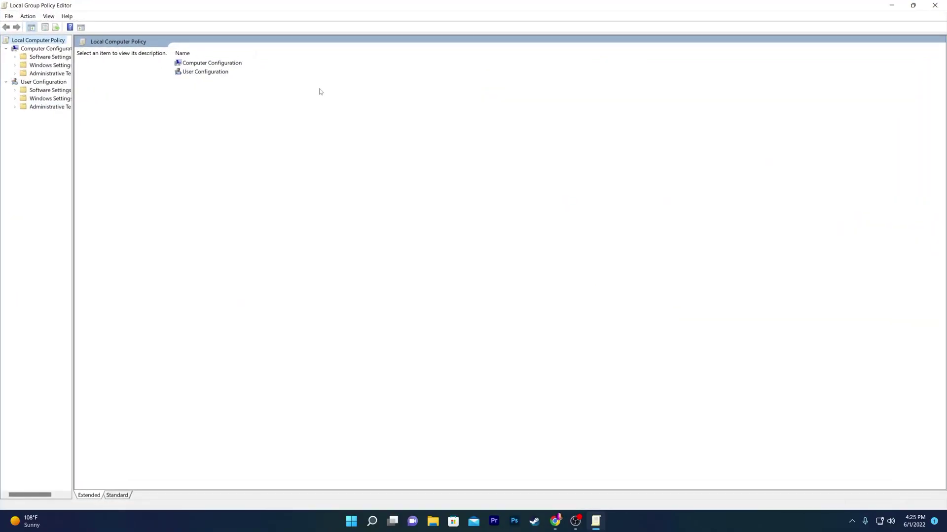
- Go to Computer Configuration > Administrative Templates > Windows Components > App Privacy and open 'Let Windows apps run in the background'
click(224, 65)
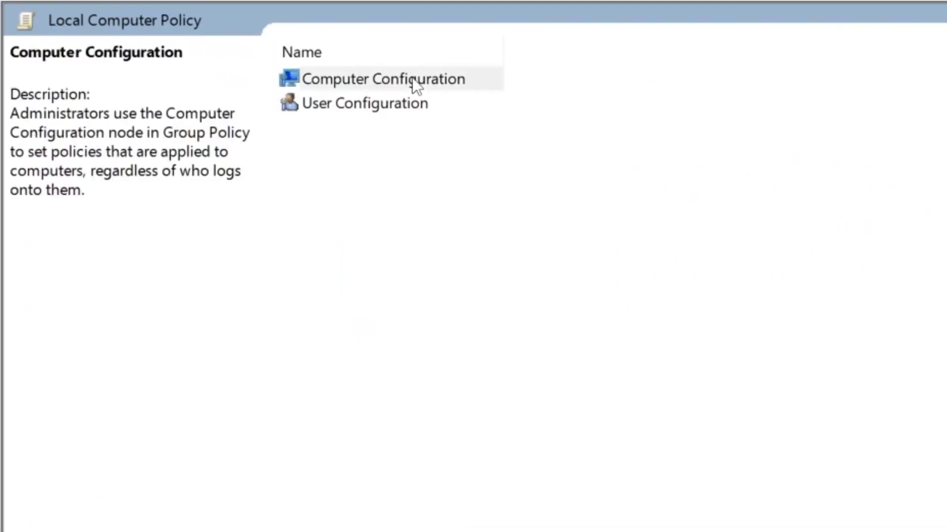
double_click(413, 80)
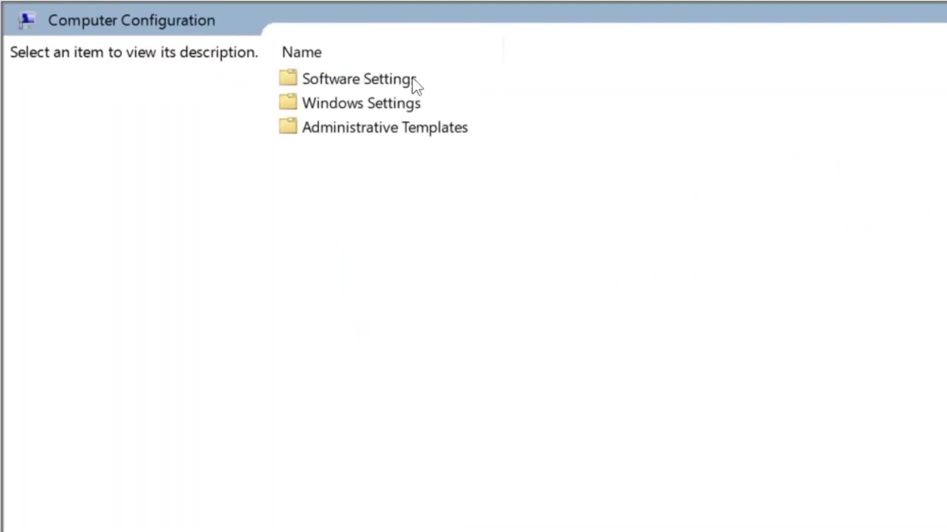
double_click(403, 134)
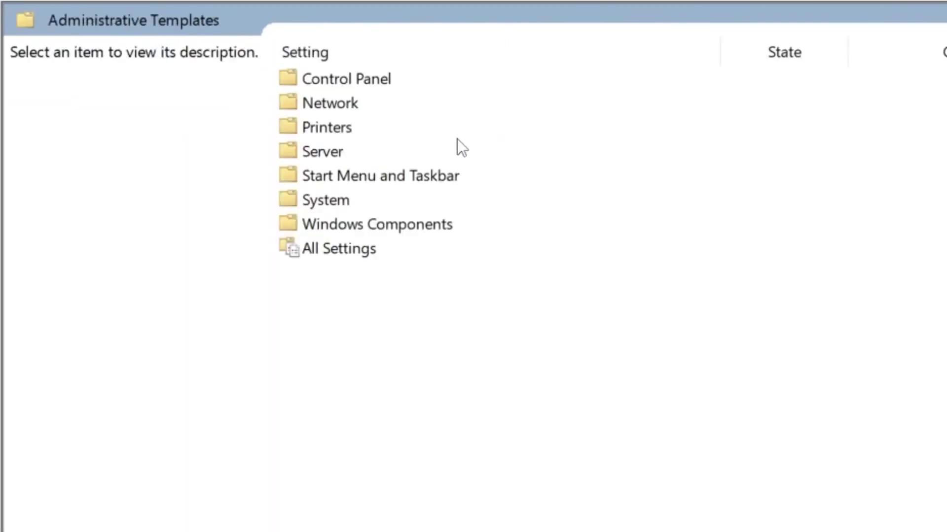
double_click(354, 228)
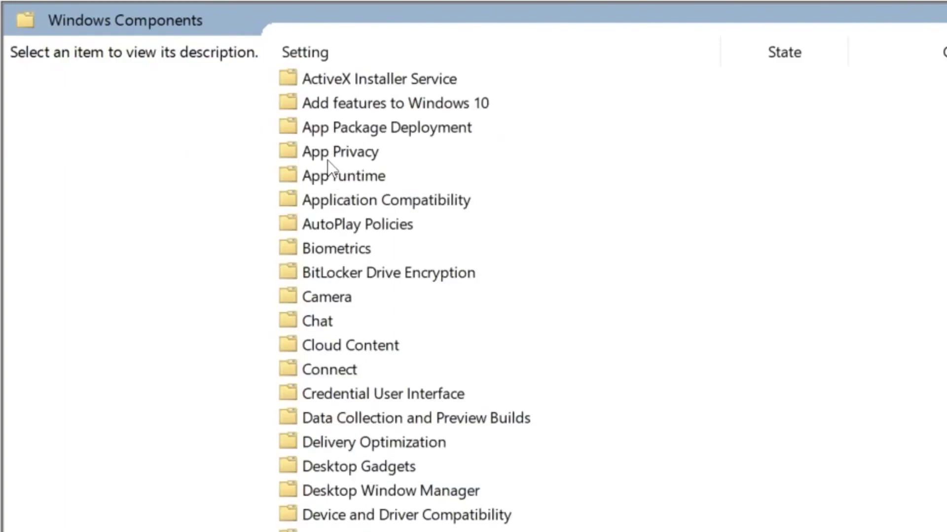
double_click(341, 149)
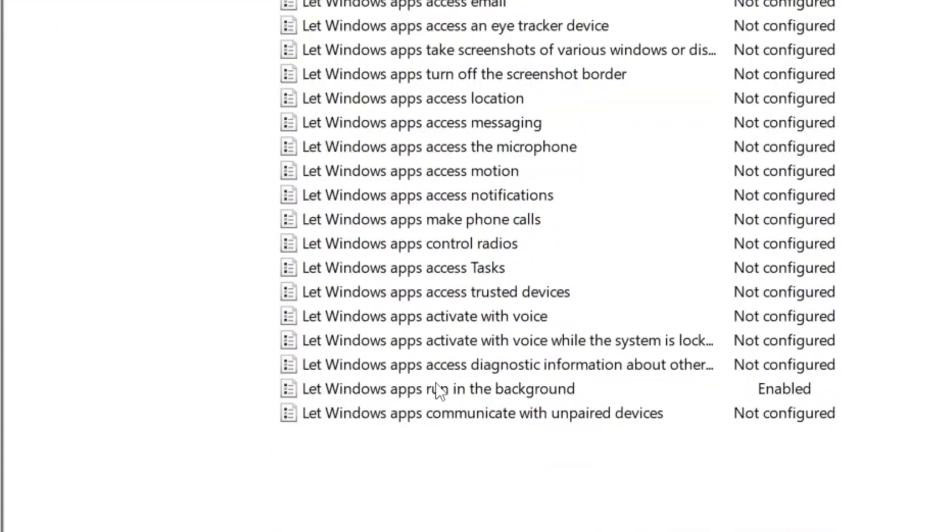
double_click(466, 389)
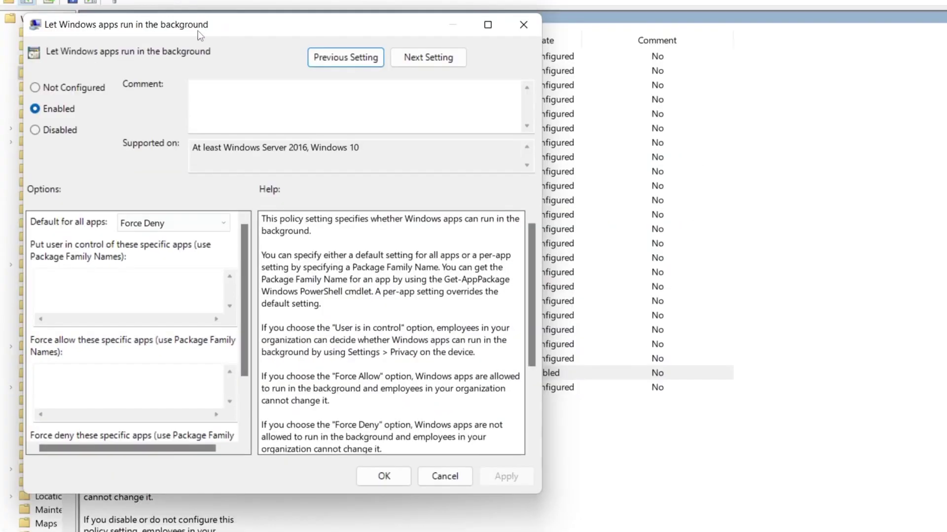
- Keep 'Let Windows apps run in the background' Enabled with Force Deny as the default for all apps
drag(200, 35, 592, 109)
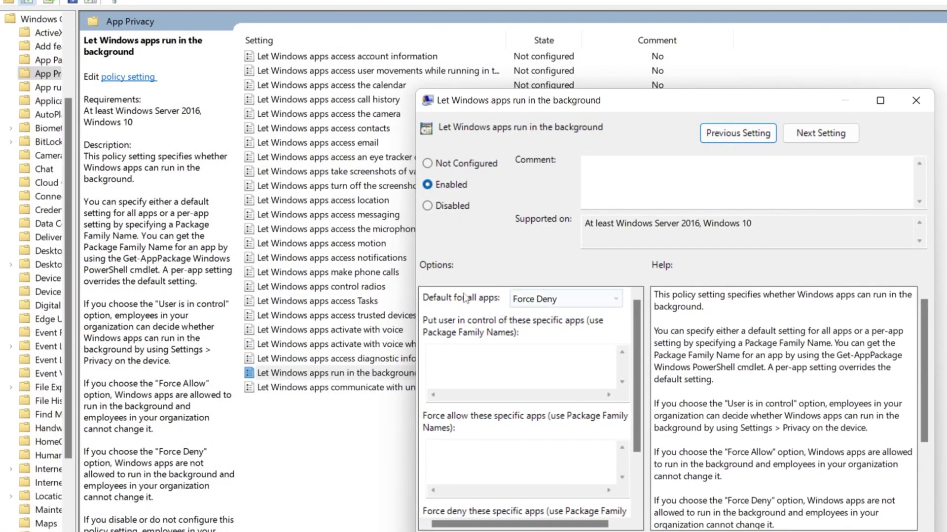
click(524, 301)
click(536, 340)
key(Return)
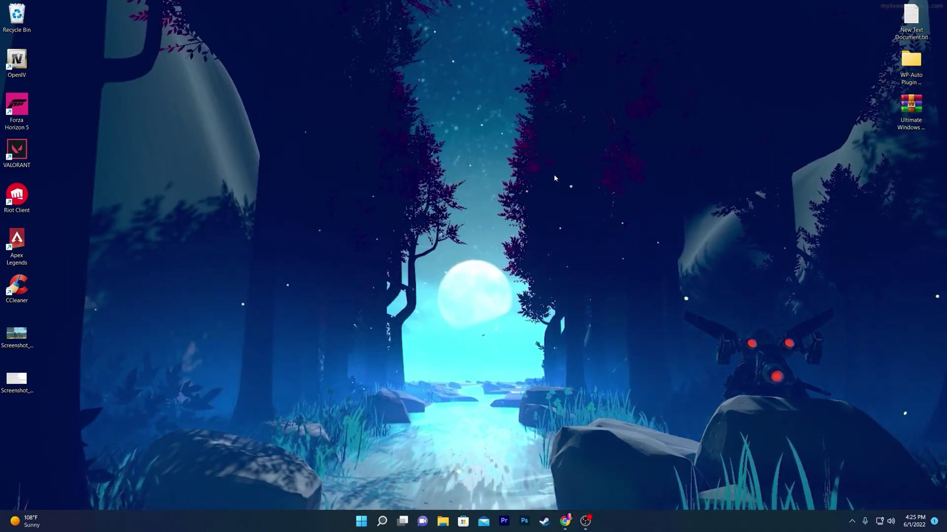
- In Chrome, open the Fortnite FPS article and follow its DOWNLOAD link for Ultimate Windows Tweaker.zip
drag(905, 115, 459, 116)
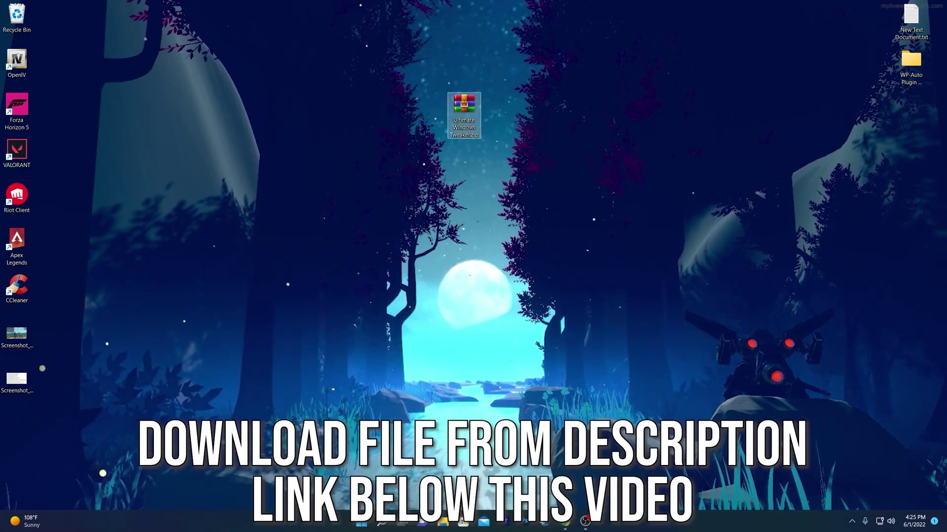
key(alt+Tab)
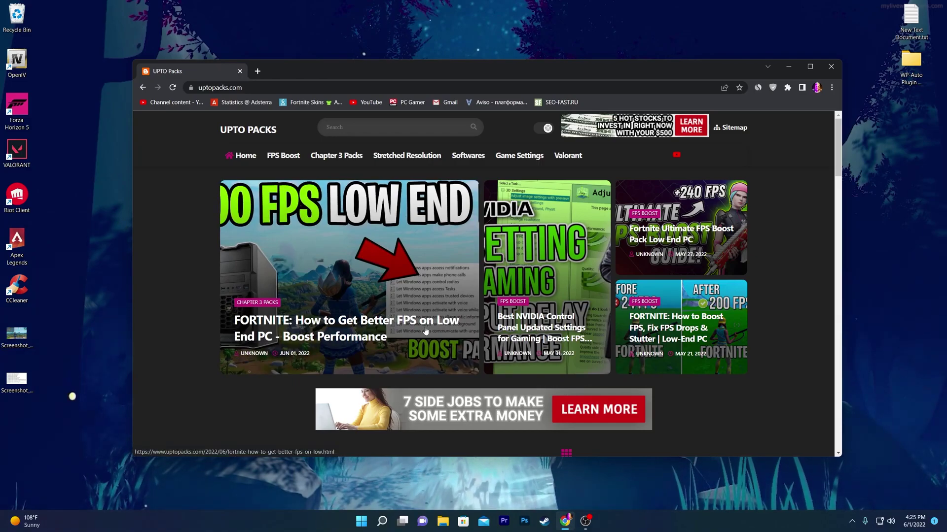
scroll(409, 287, down, 4)
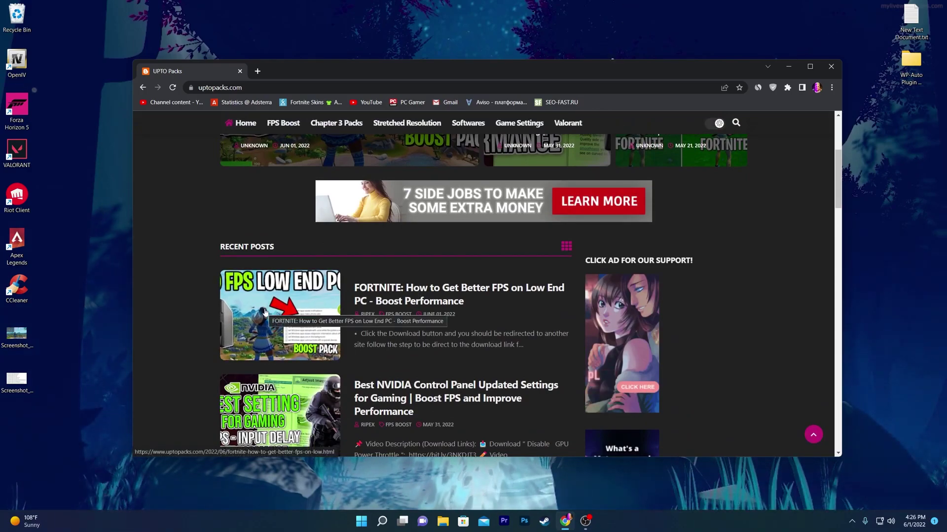
click(263, 181)
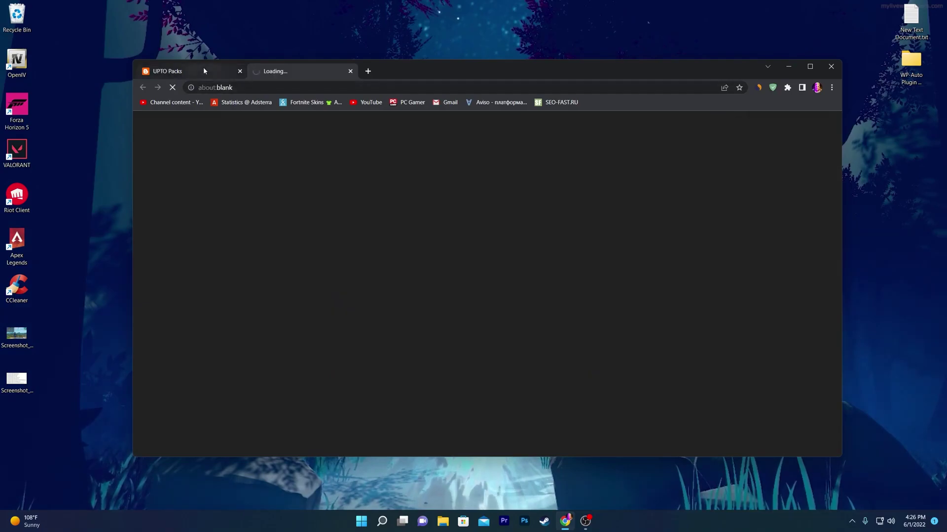
click(240, 71)
scroll(371, 230, down, 4)
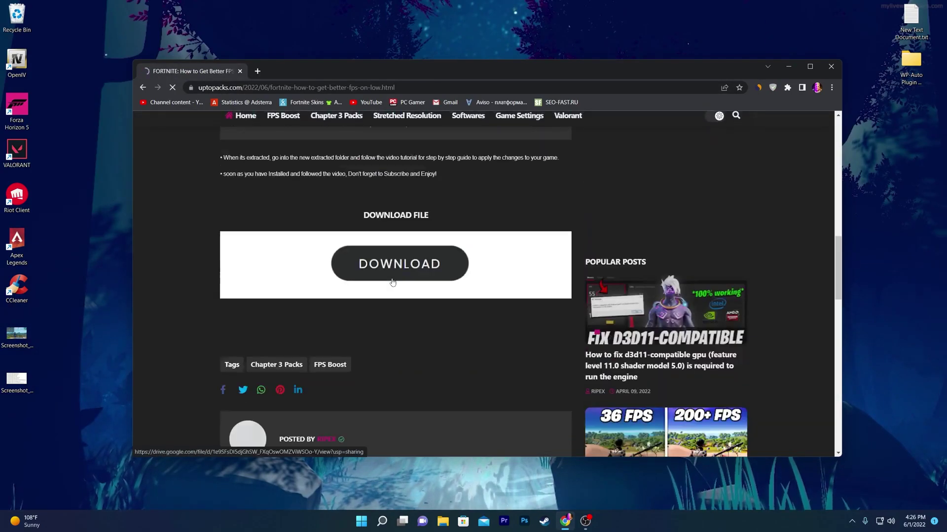
scroll(392, 282, down, 1)
click(406, 242)
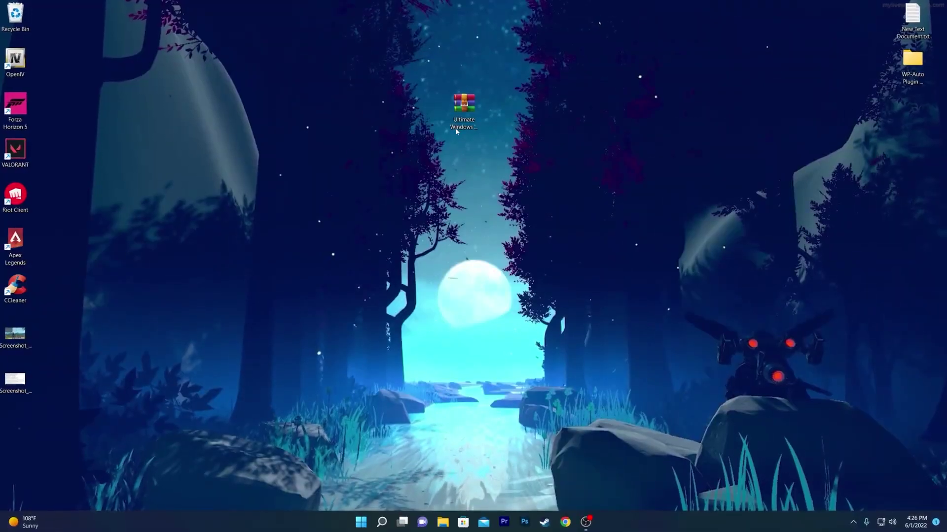
drag(456, 131, 471, 97)
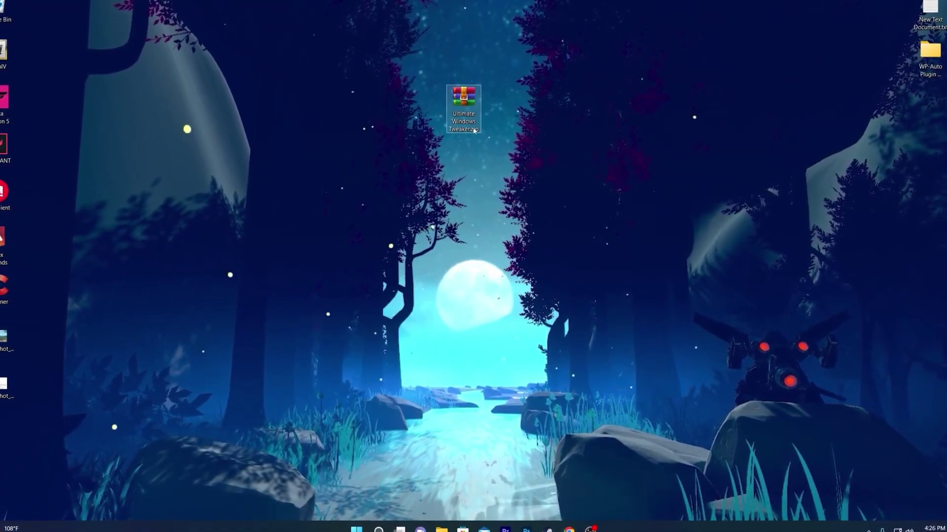
- Extract Ultimate Windows Tweaker.zip here with WinRAR and run Ultimate Windows Tweaker 4.8.exe from the new folder
right_click(462, 98)
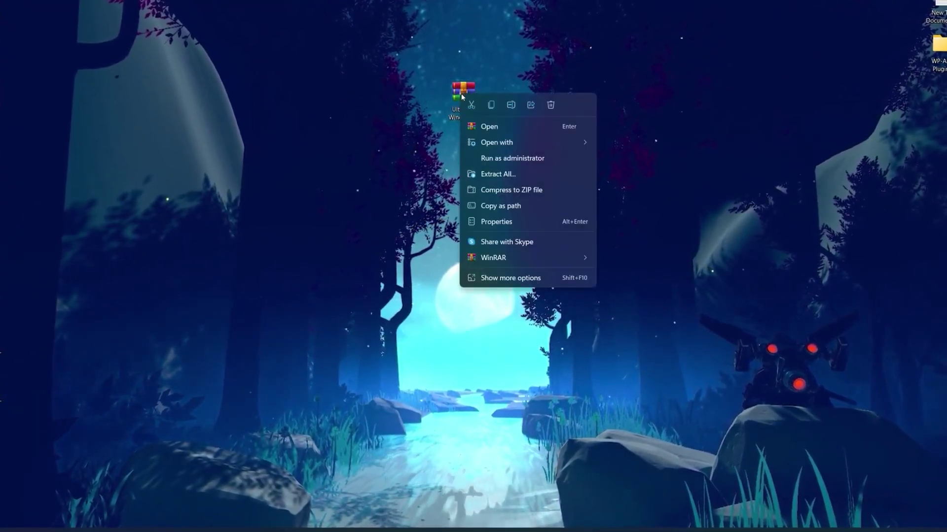
click(510, 277)
mouse_move(567, 69)
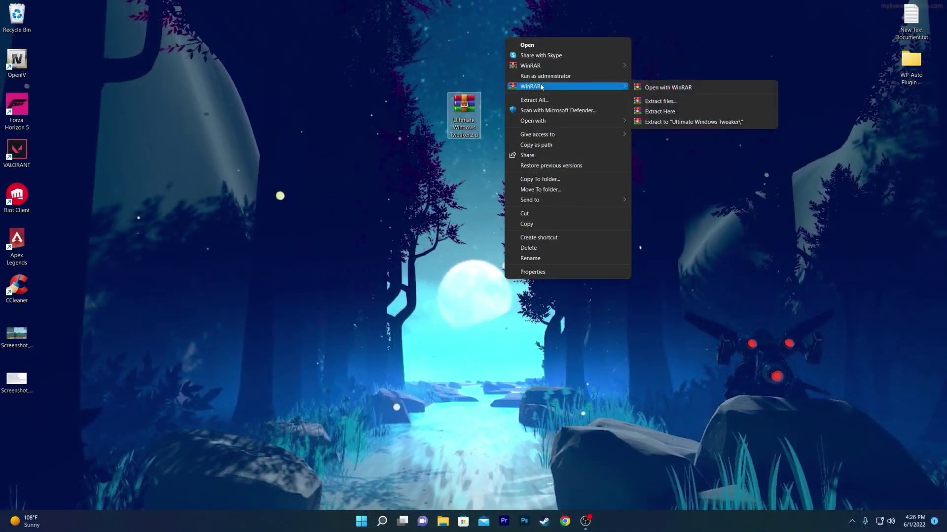
click(666, 113)
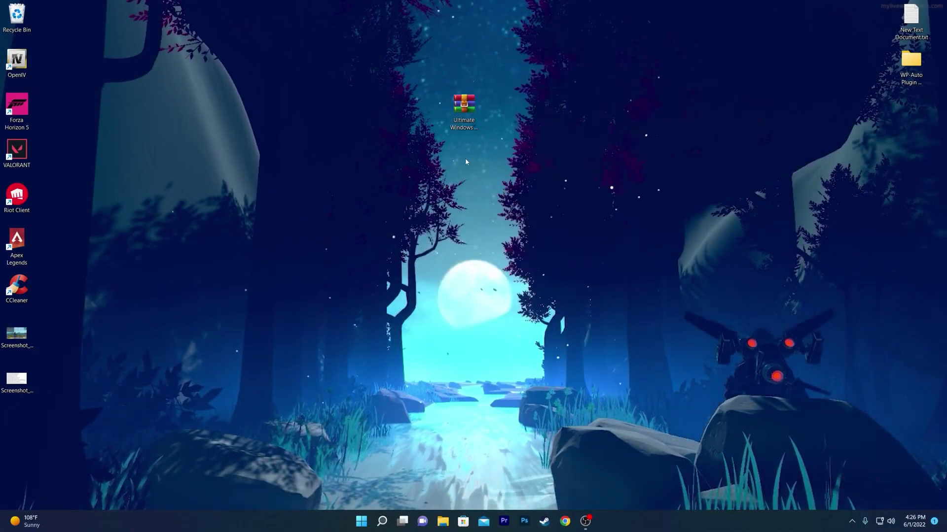
drag(25, 422, 517, 123)
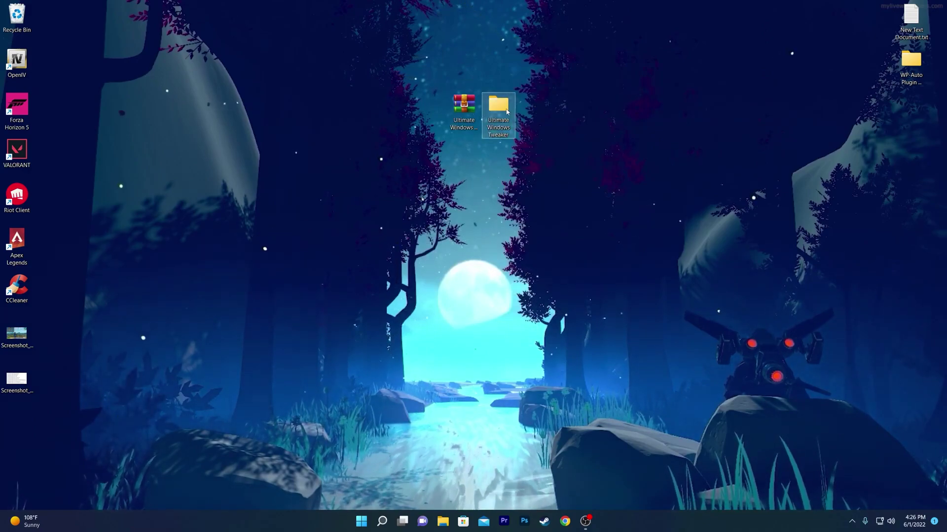
double_click(498, 114)
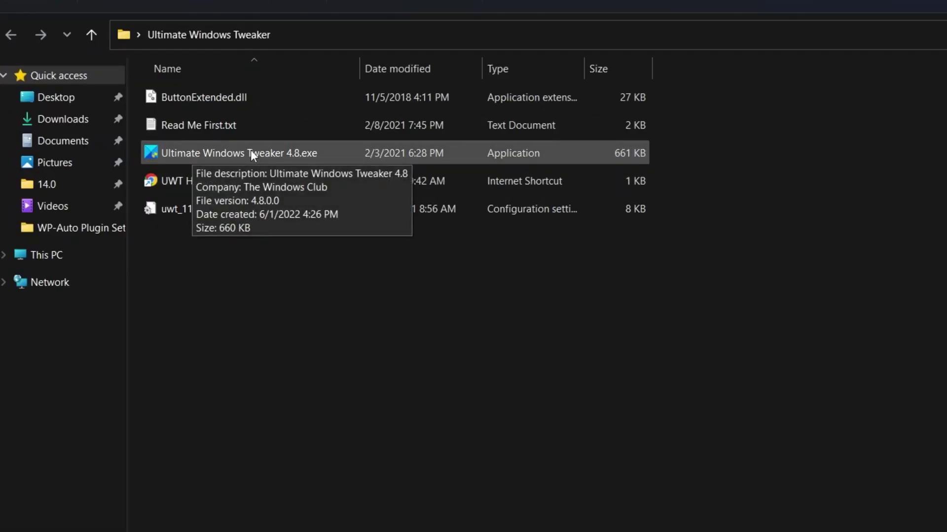
double_click(250, 152)
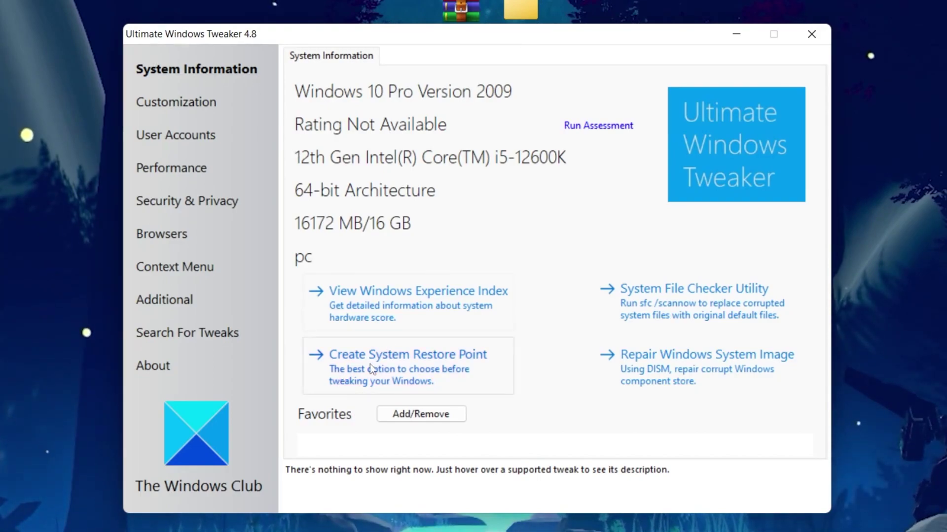
click(433, 366)
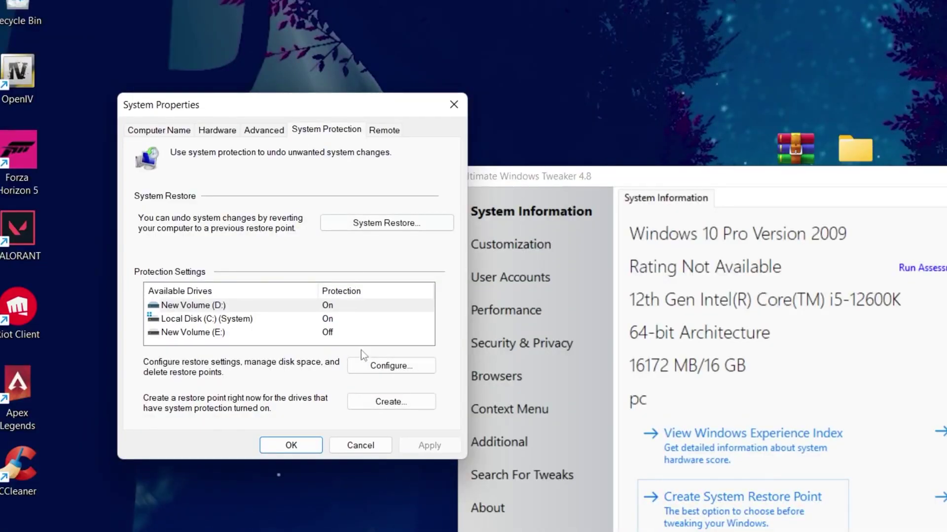
click(382, 367)
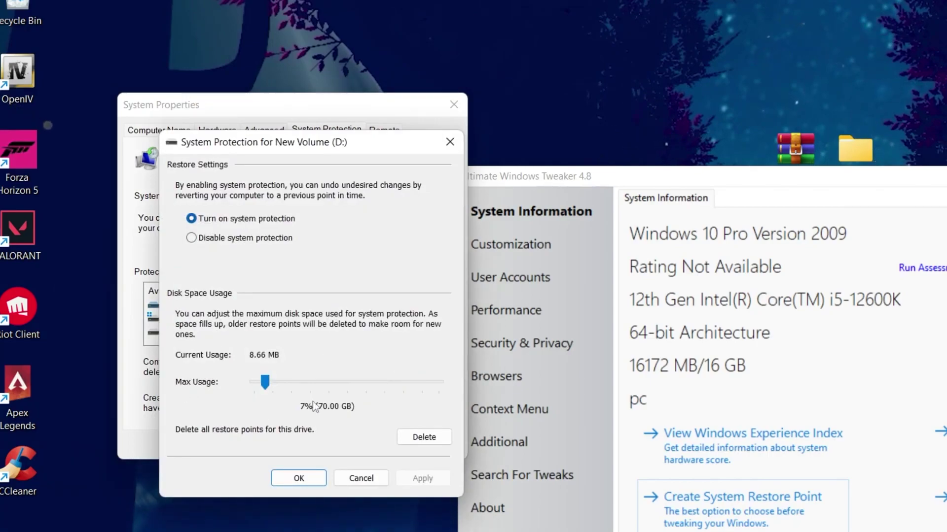
click(295, 476)
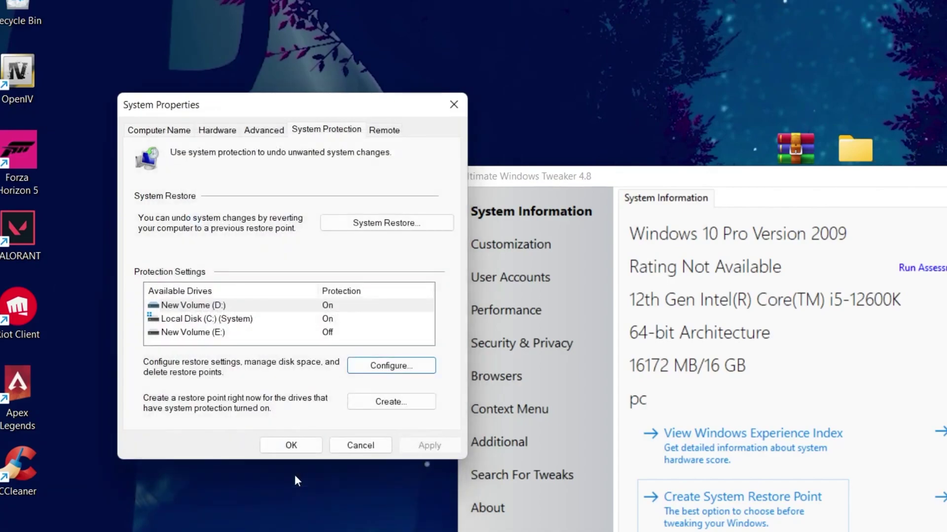
click(372, 403)
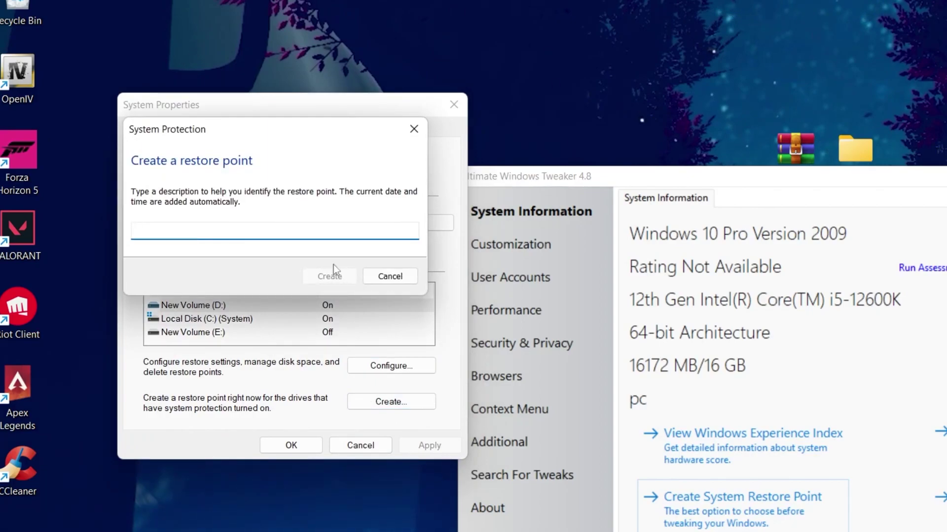
click(389, 276)
click(454, 109)
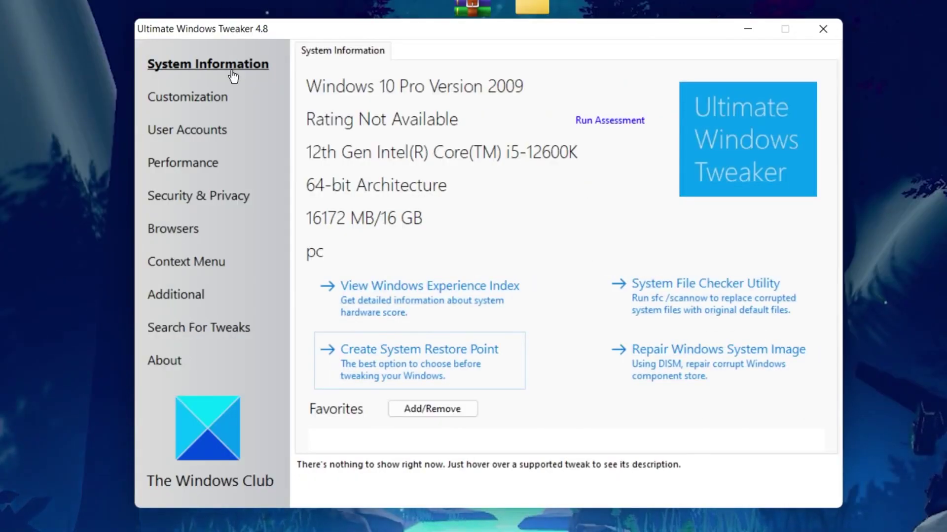
- Under Performance, disable smooth scrolling, Edge tab preloading, Superfetch and Edge preloading, and raise IRQ8 priority
click(180, 164)
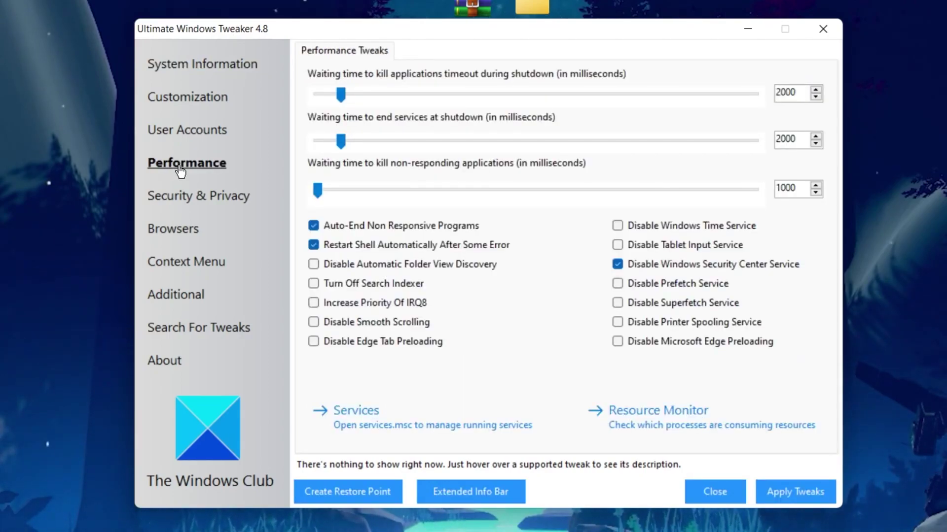
mouse_move(339, 230)
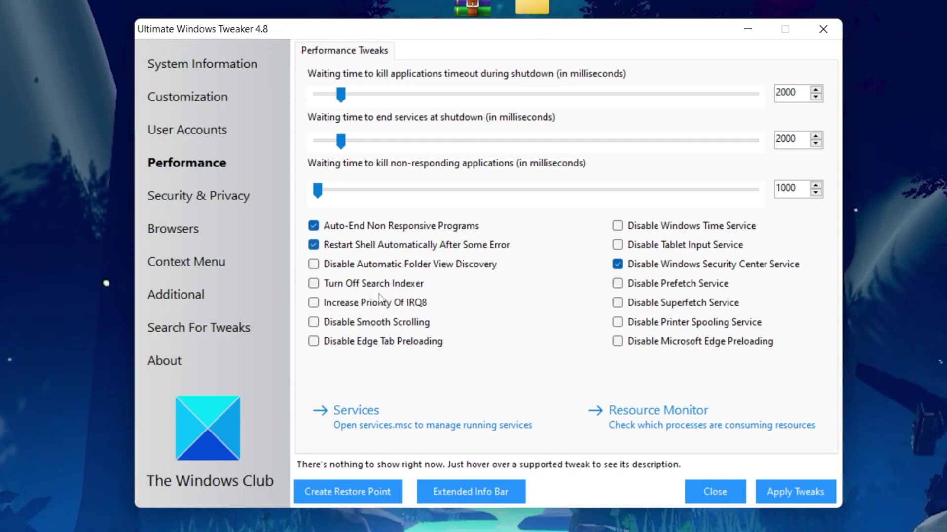
click(337, 325)
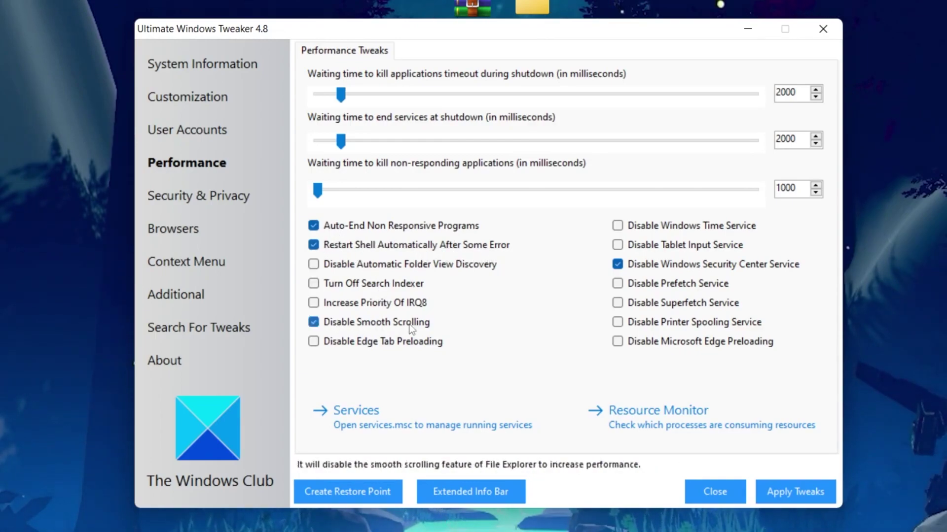
click(372, 345)
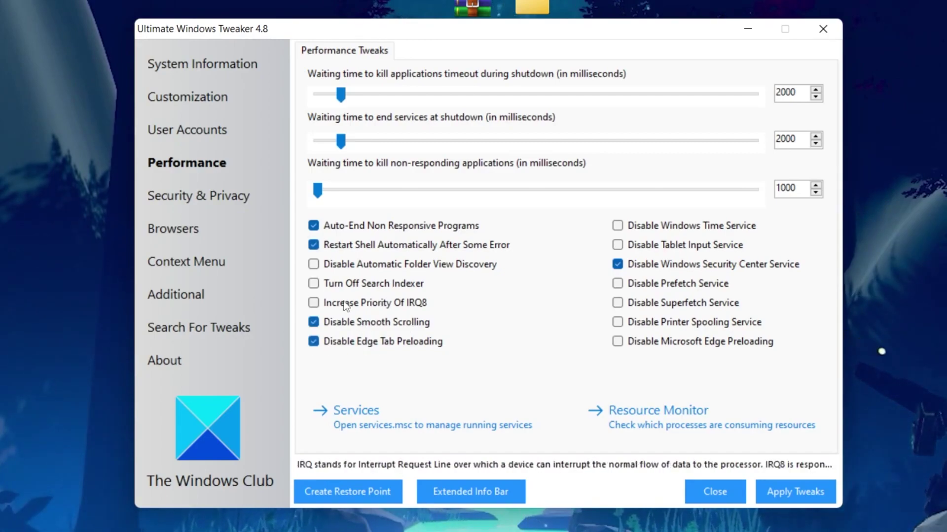
click(388, 306)
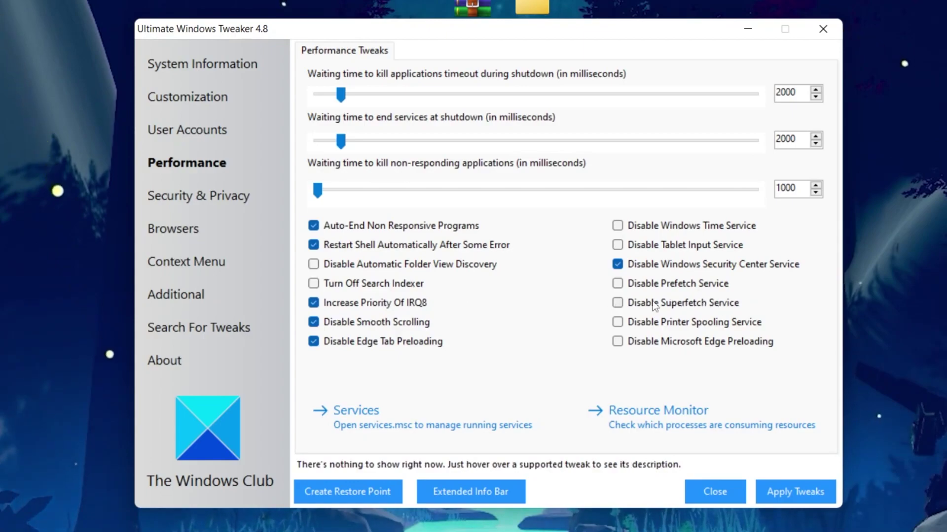
click(702, 299)
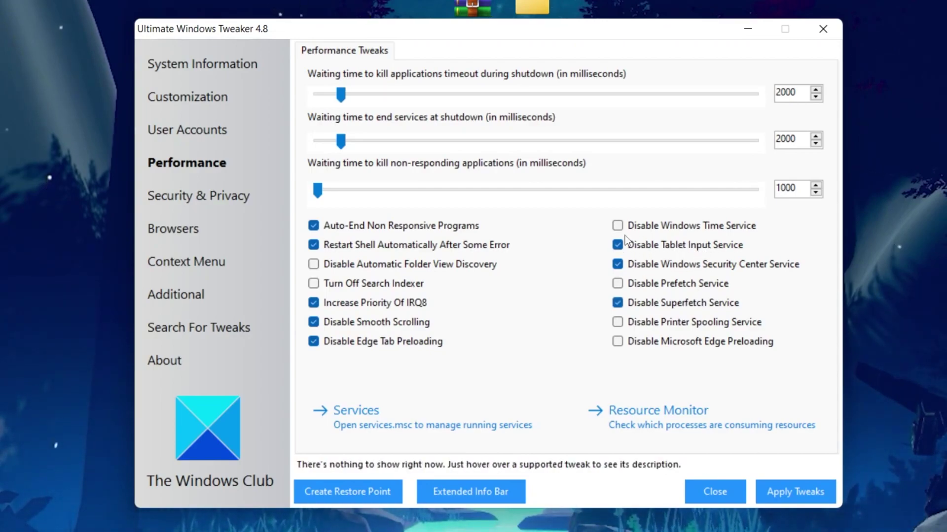
click(662, 344)
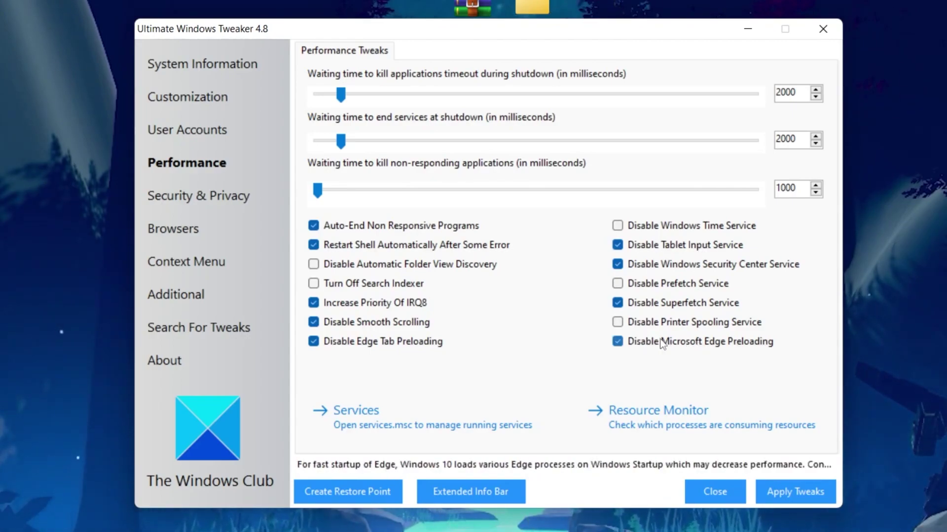
click(213, 198)
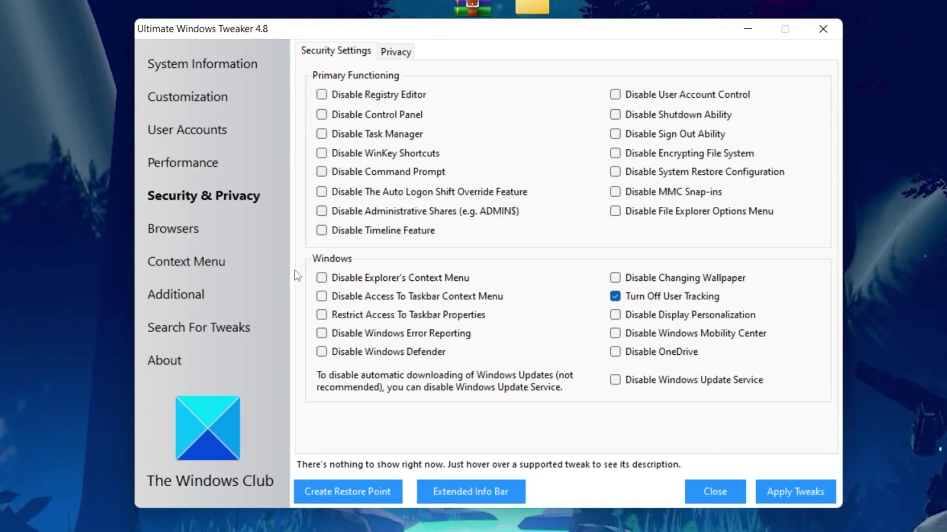
- Tick Disable OneDrive under Security Settings, then go to the Privacy tab
click(646, 358)
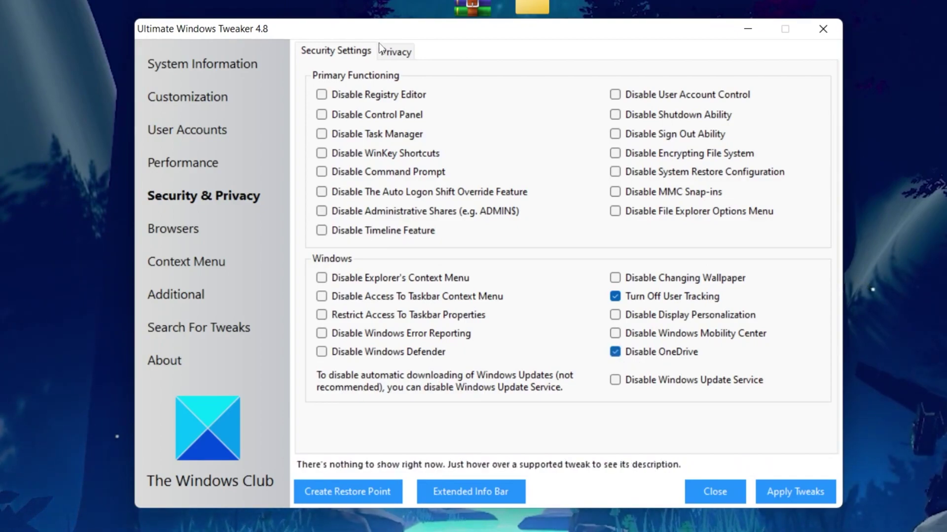
click(392, 53)
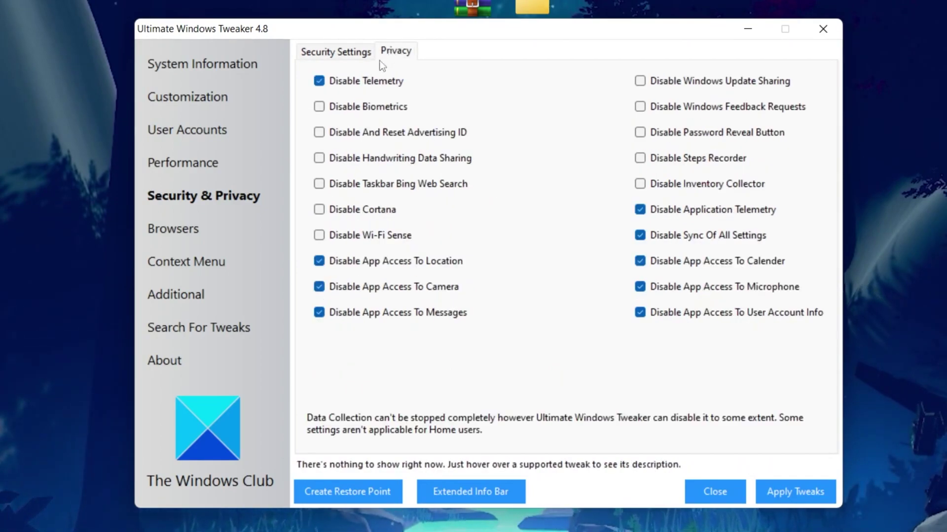
- Disable biometrics, advertising ID, handwriting sharing, Bing search, Cortana, update sharing and feedback requests
click(330, 107)
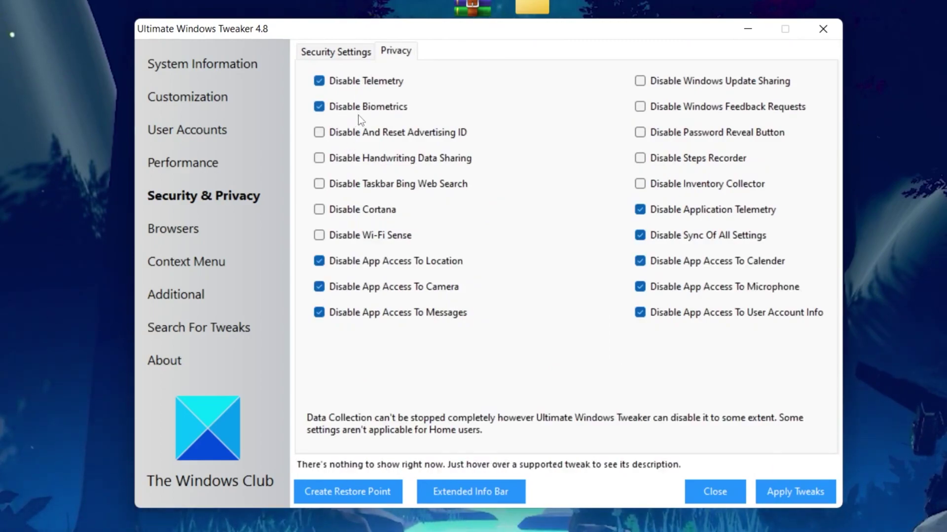
click(340, 137)
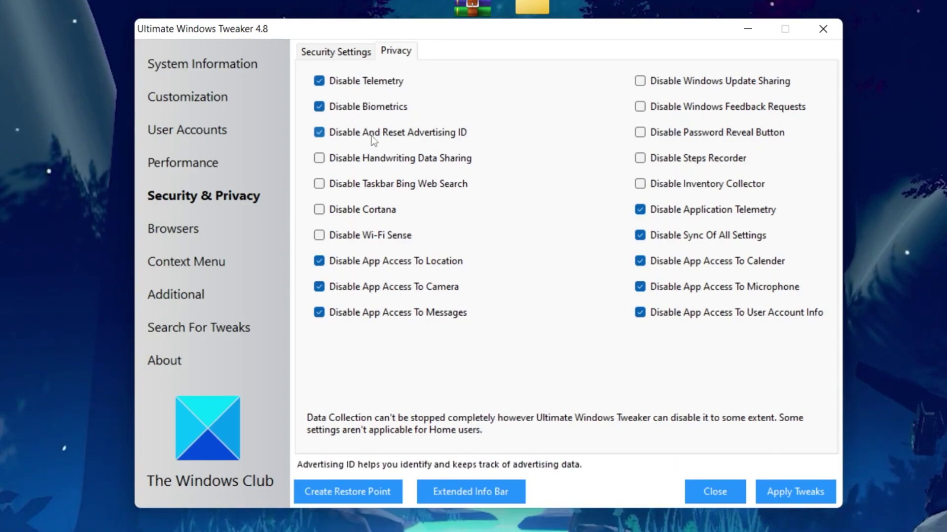
click(342, 162)
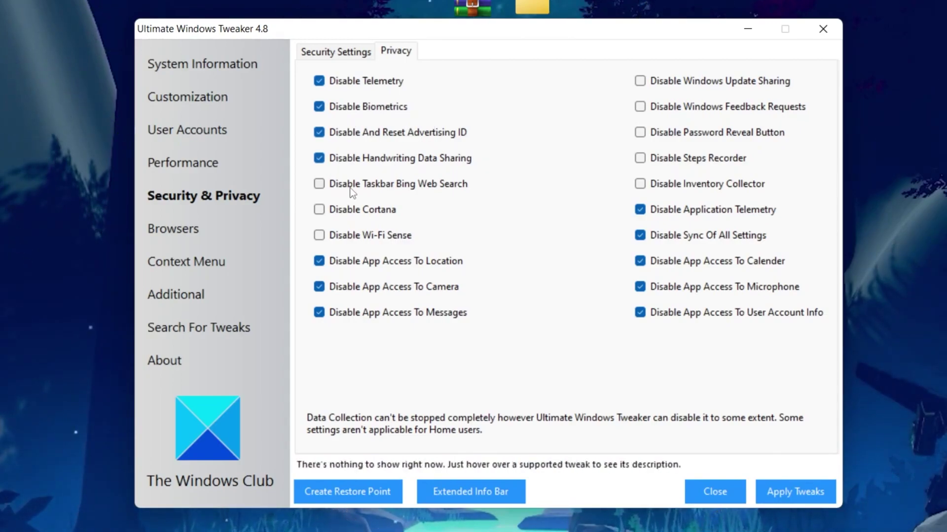
click(356, 187)
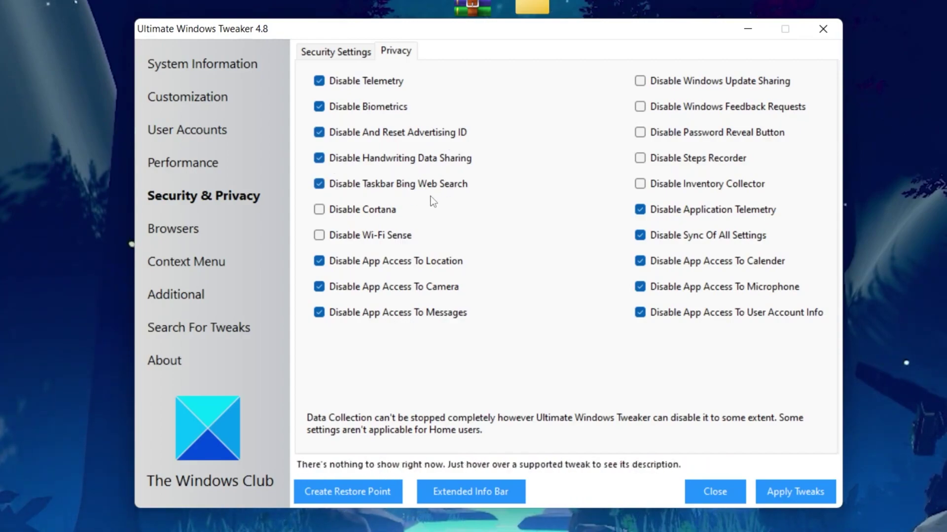
click(358, 212)
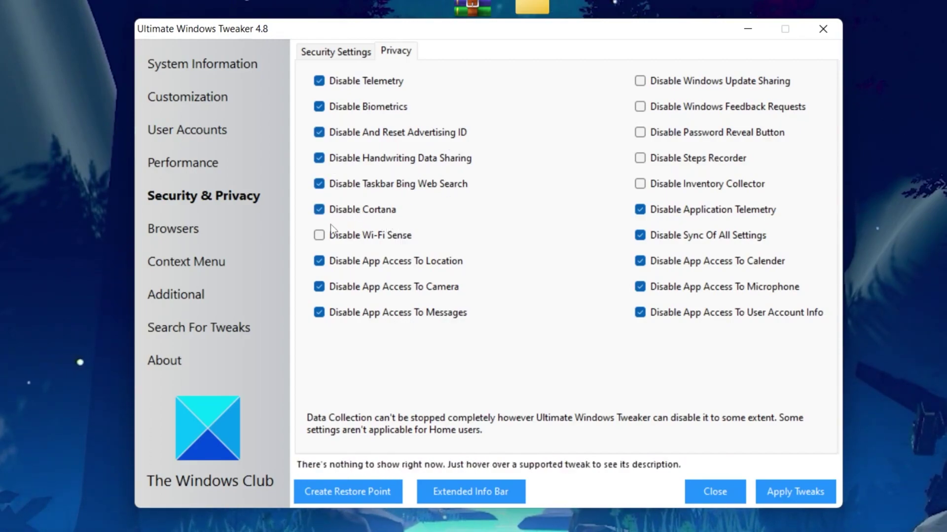
click(359, 239)
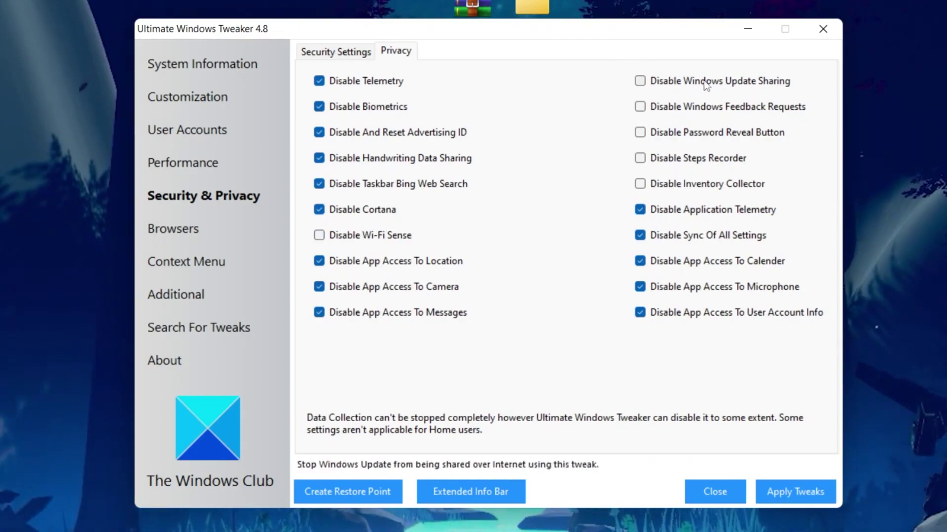
click(641, 107)
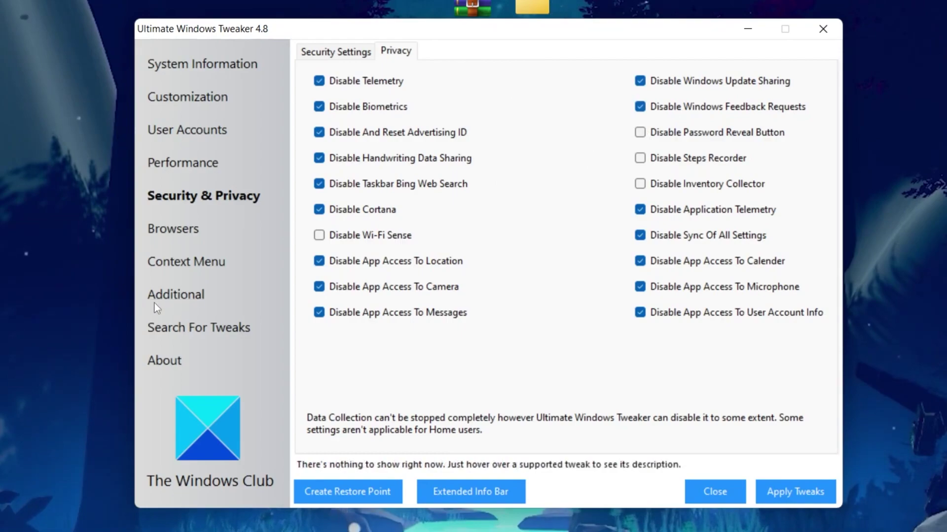
click(180, 299)
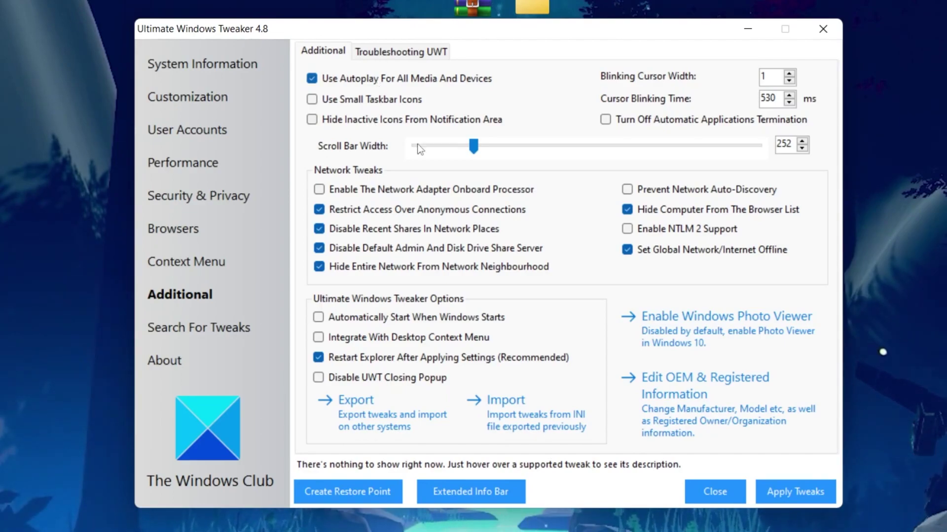
- Apply all the selected tweaks and let Explorer restart
click(800, 502)
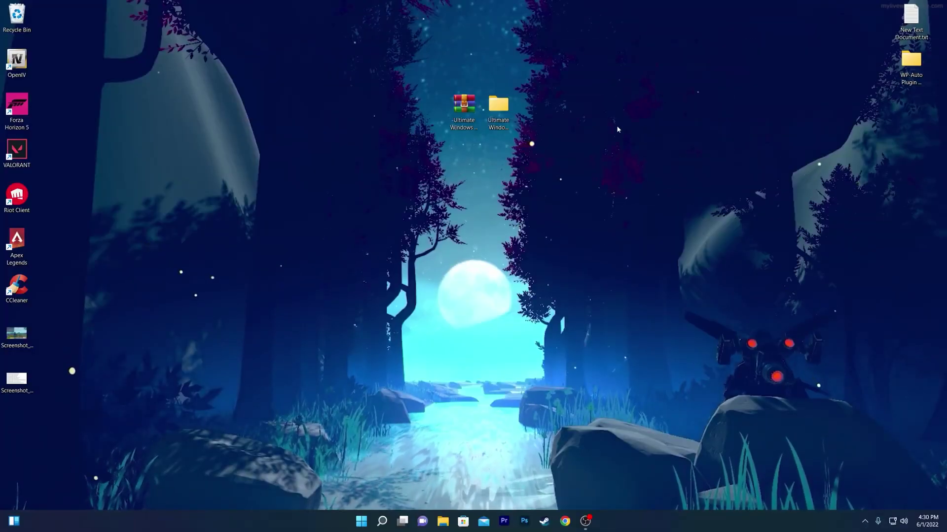
drag(428, 63, 573, 153)
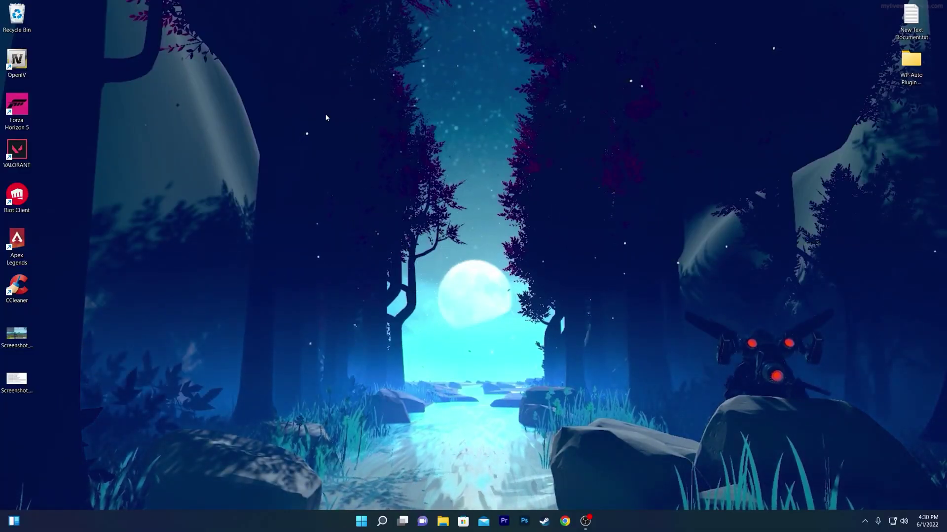
- Browse to C:\Program Files\Epic Games\Fortnite\FortniteGame\Binaries\Win64 in File Explorer
click(442, 521)
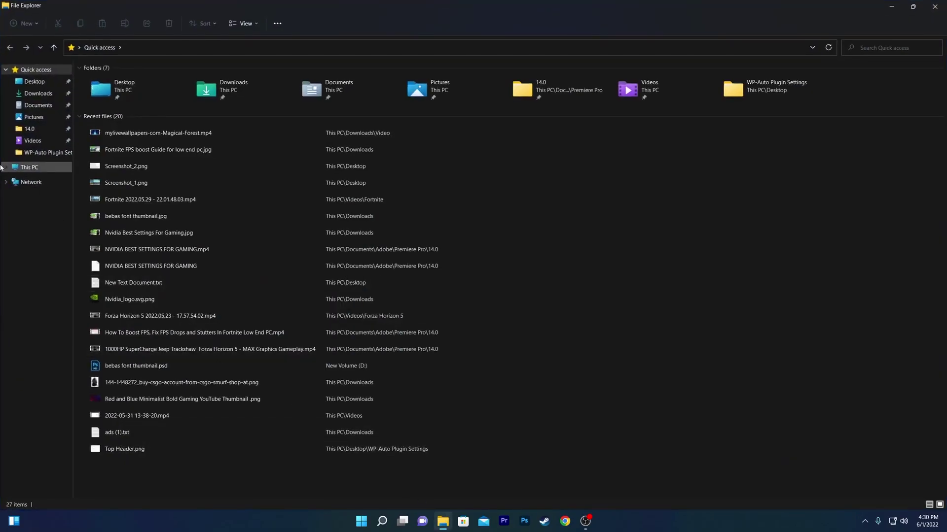
click(31, 168)
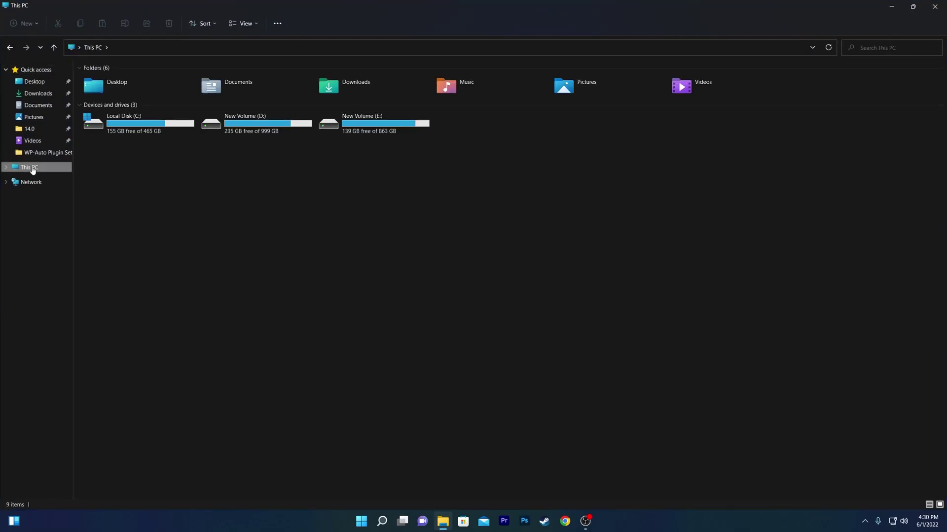
double_click(128, 121)
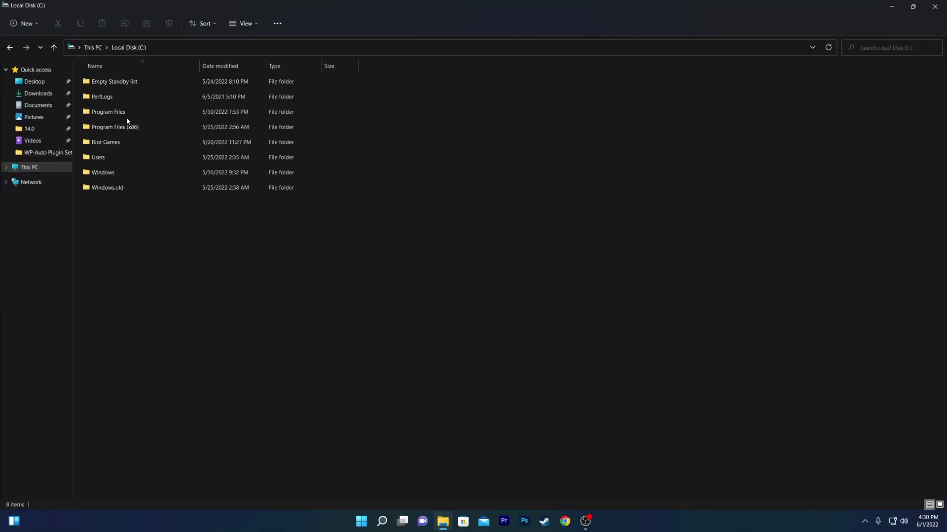
double_click(121, 112)
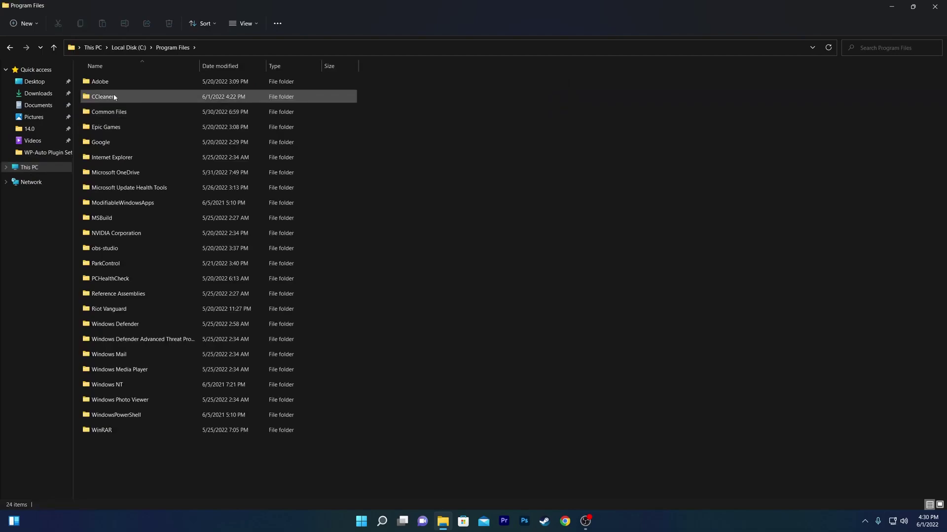
double_click(120, 127)
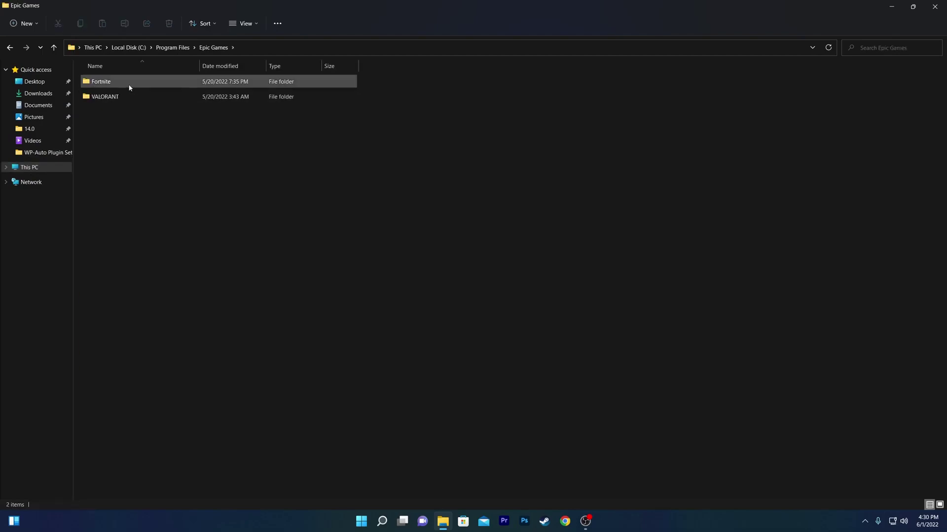
double_click(127, 87)
double_click(115, 129)
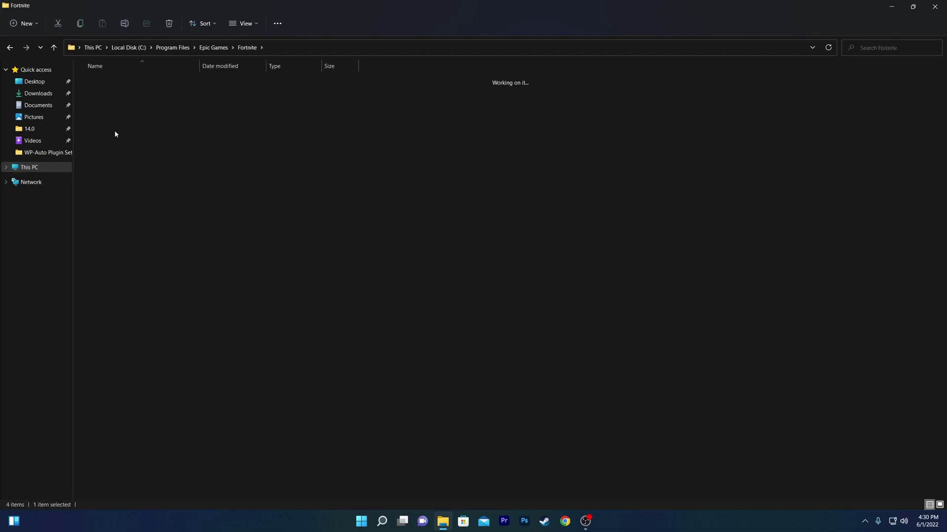
double_click(111, 81)
double_click(133, 92)
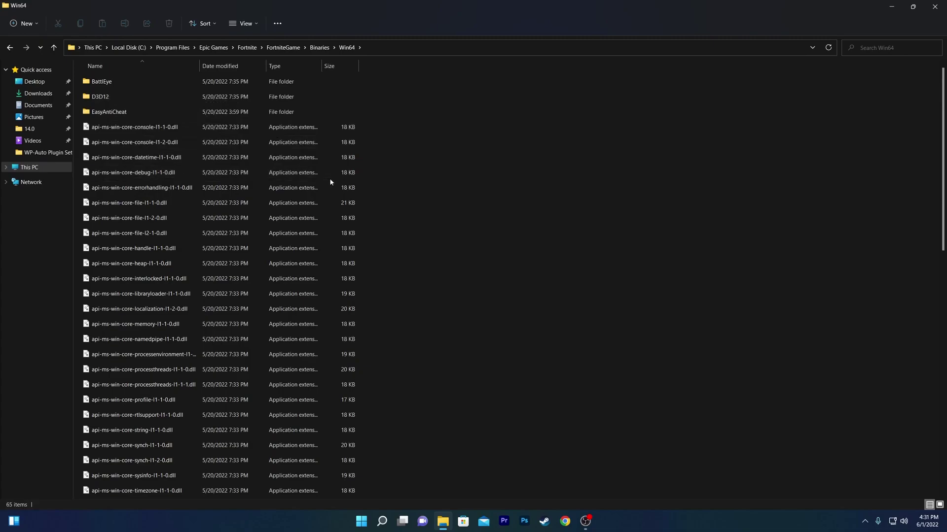
scroll(329, 178, down, 12)
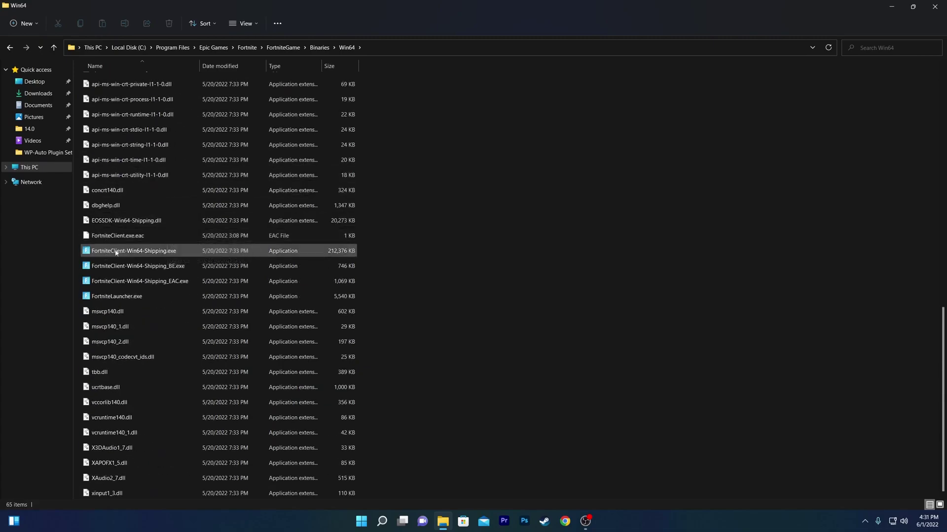
- Tick Disable fullscreen optimizations in FortniteClient-Win64-Shipping.exe's Compatibility properties and confirm with OK
drag(376, 255, 123, 253)
right_click(123, 254)
click(157, 409)
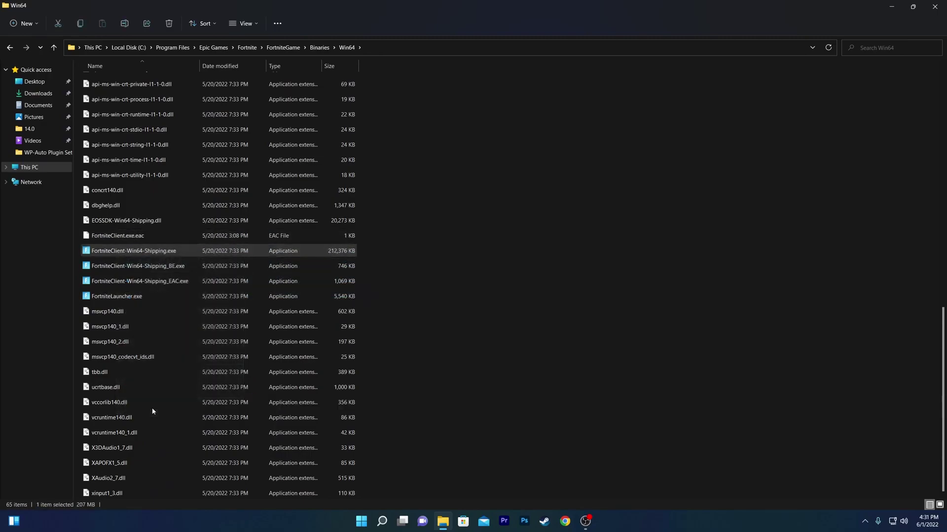
click(184, 401)
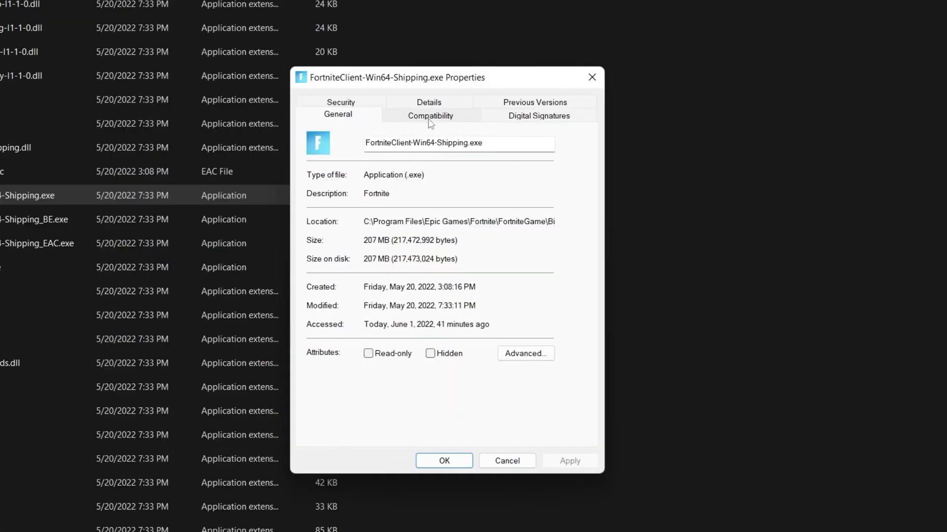
click(429, 117)
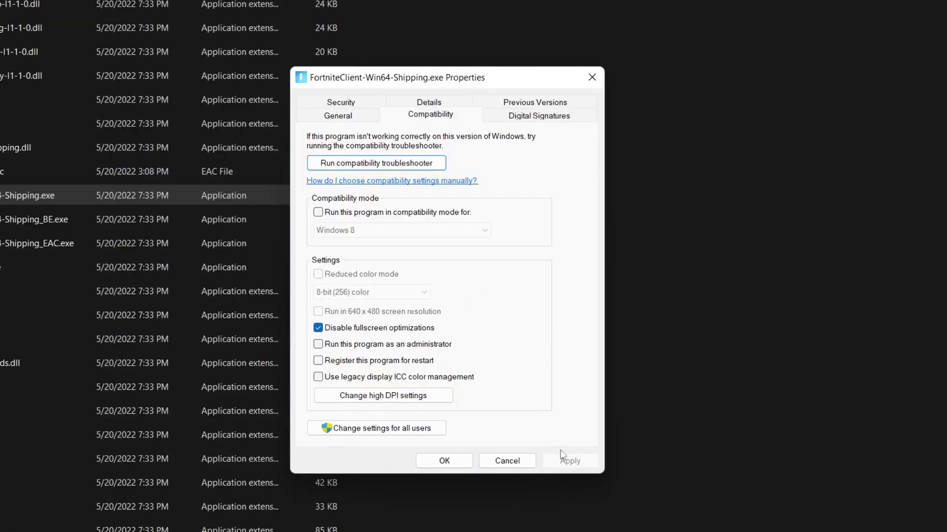
click(444, 461)
drag(362, 202, 247, 234)
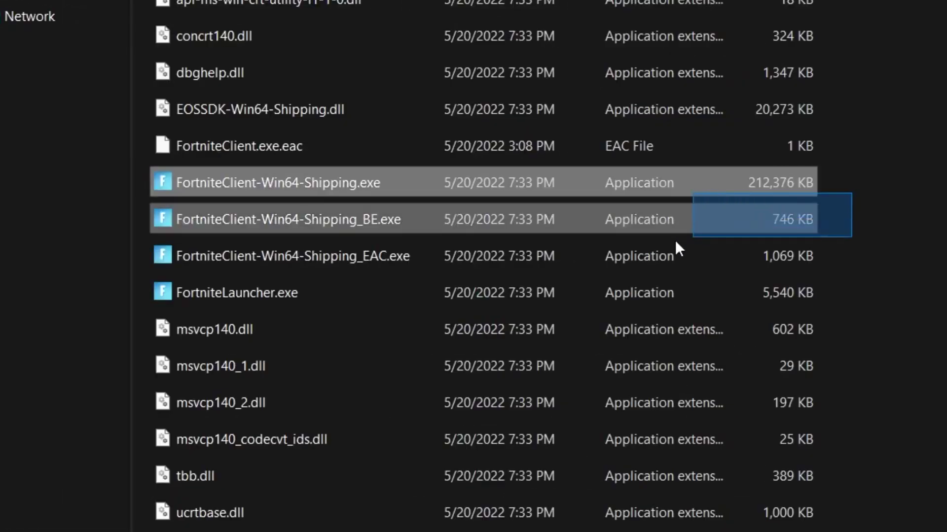
drag(675, 241, 438, 293)
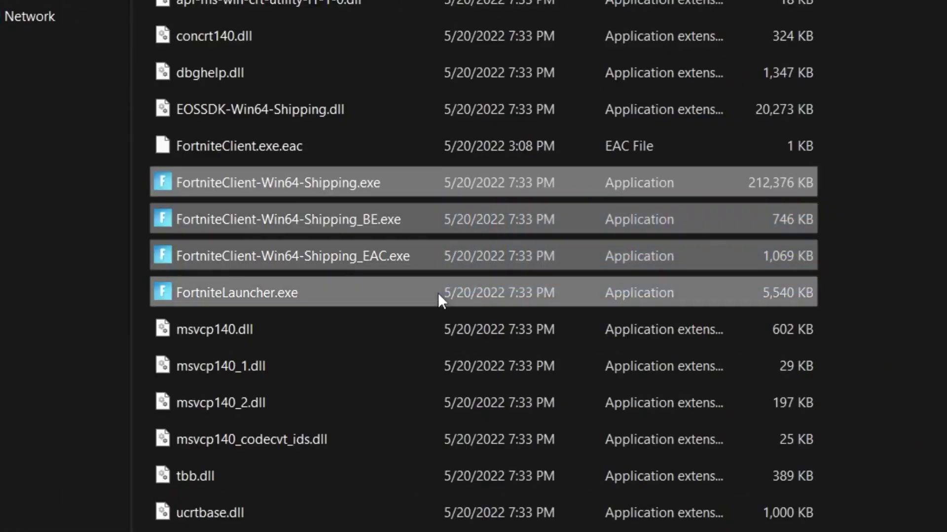